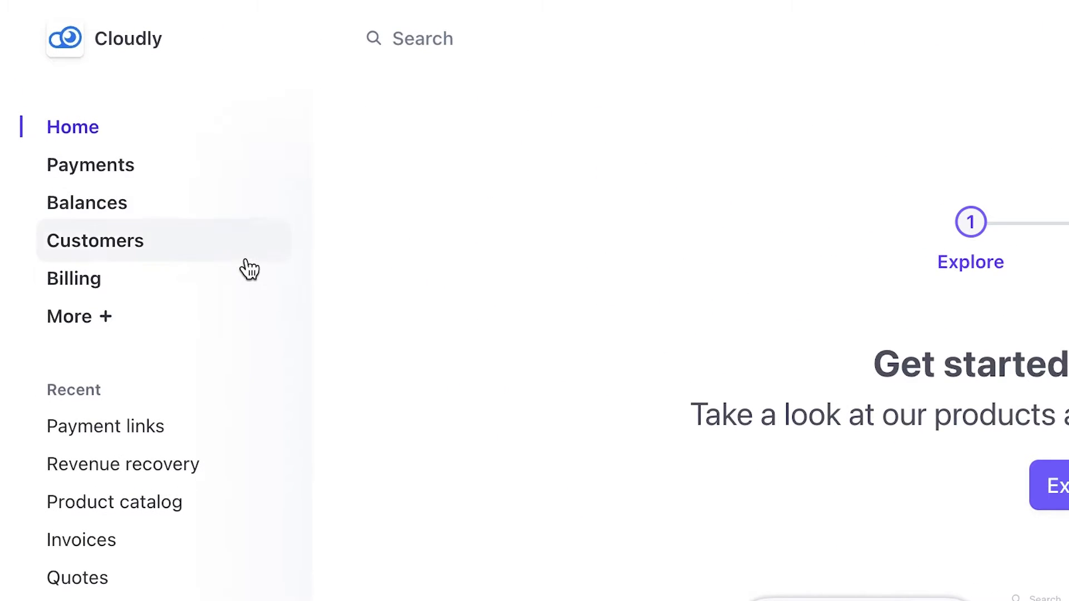
Step: Go to the Billing overview with its Invoices, Quotes and Revenue recovery links
click(249, 291)
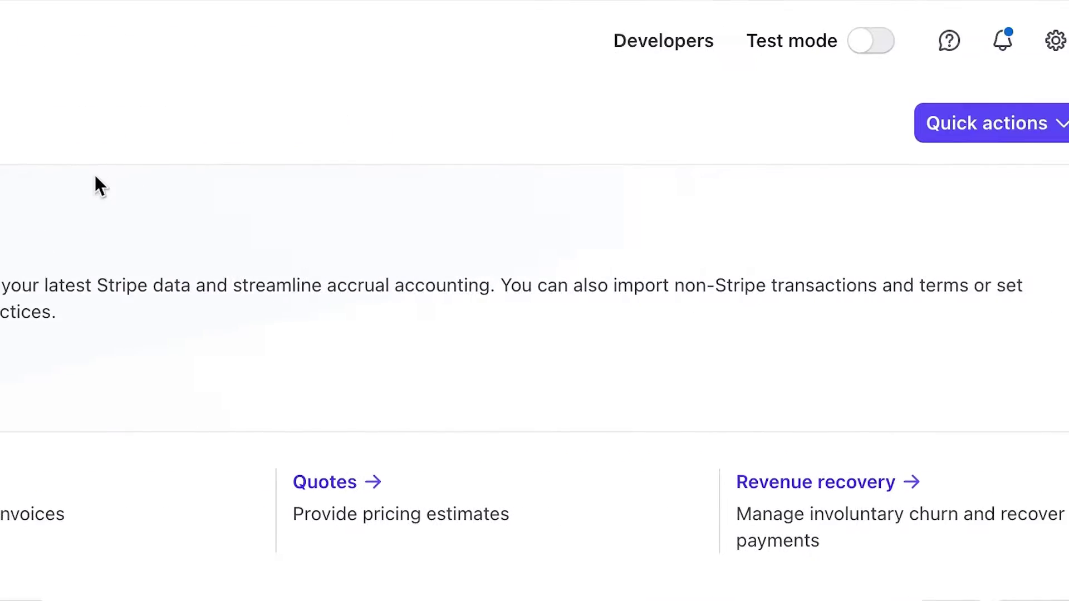
Step: Quote Jenny Rosen $15,000 for Implementation Work with automatic tax collection on
click(924, 134)
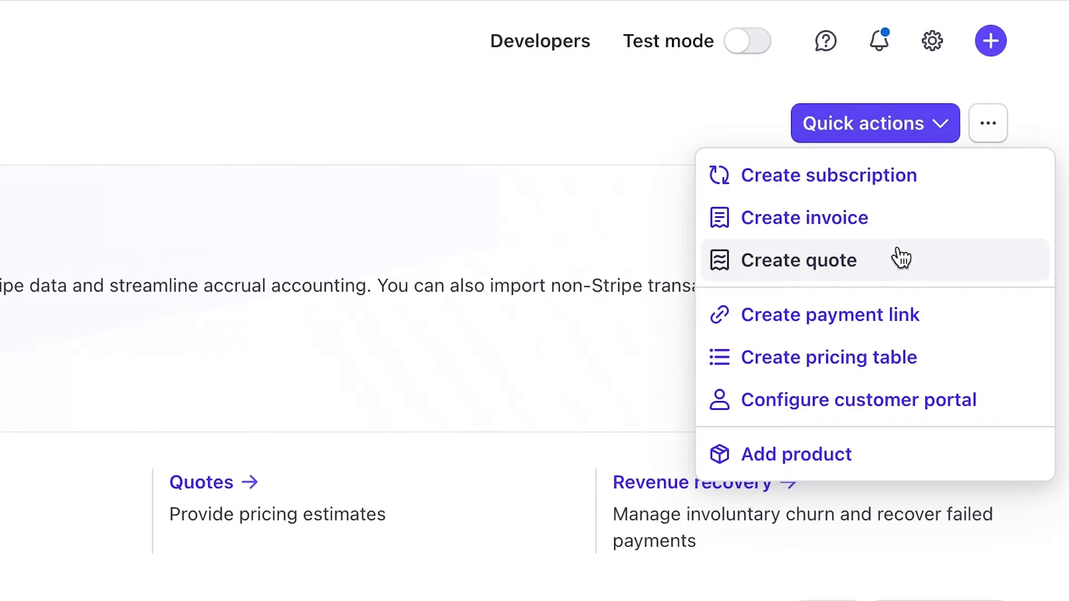
click(903, 264)
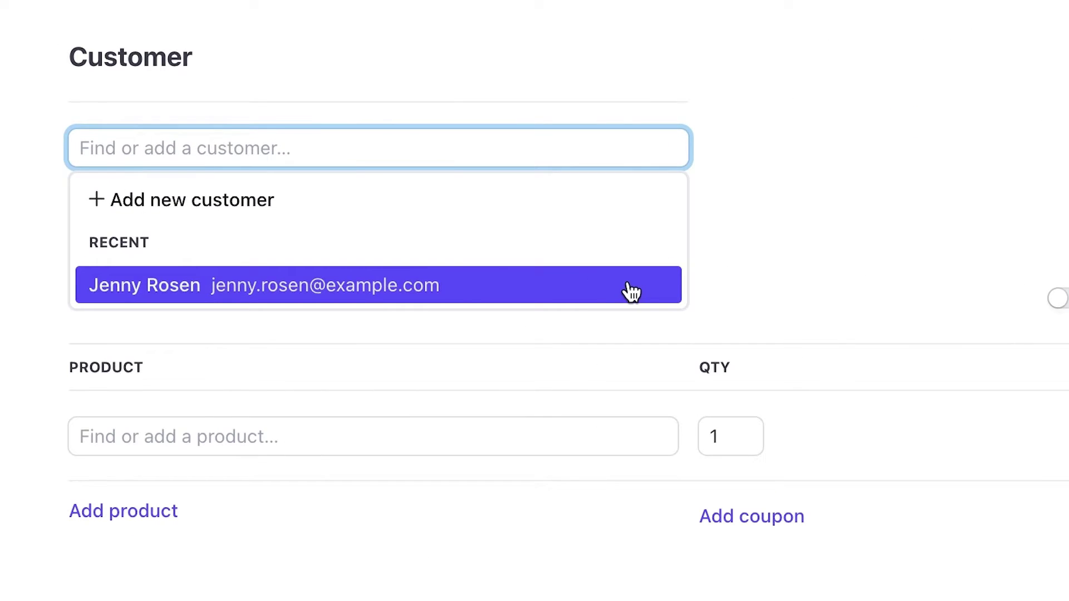
click(632, 291)
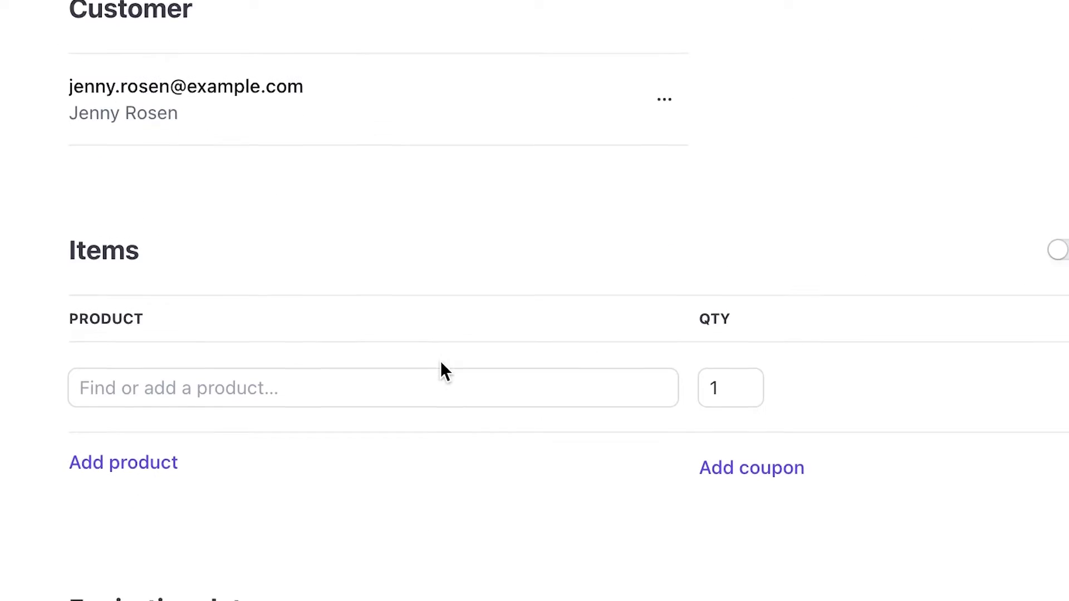
click(446, 381)
click(371, 336)
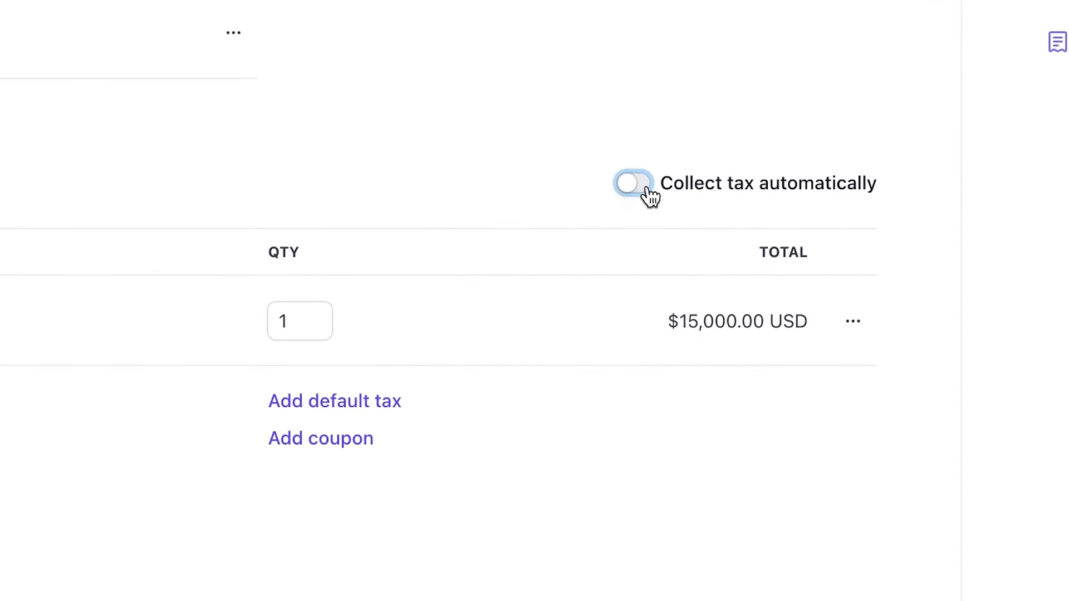
click(602, 267)
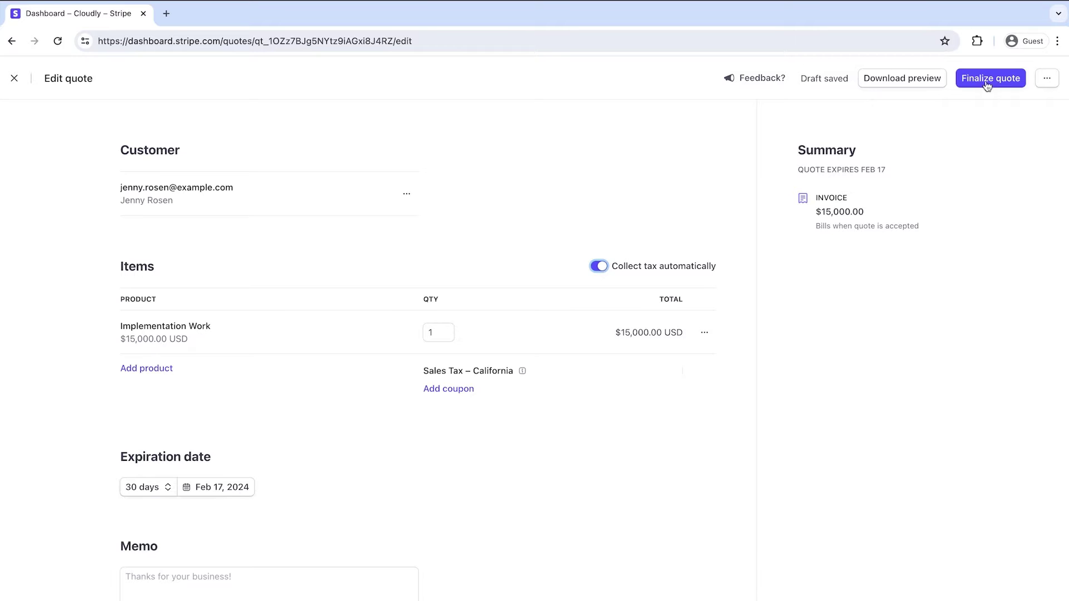
Step: Finalize the quote, view its PDF, and convert it into an invoice
click(989, 81)
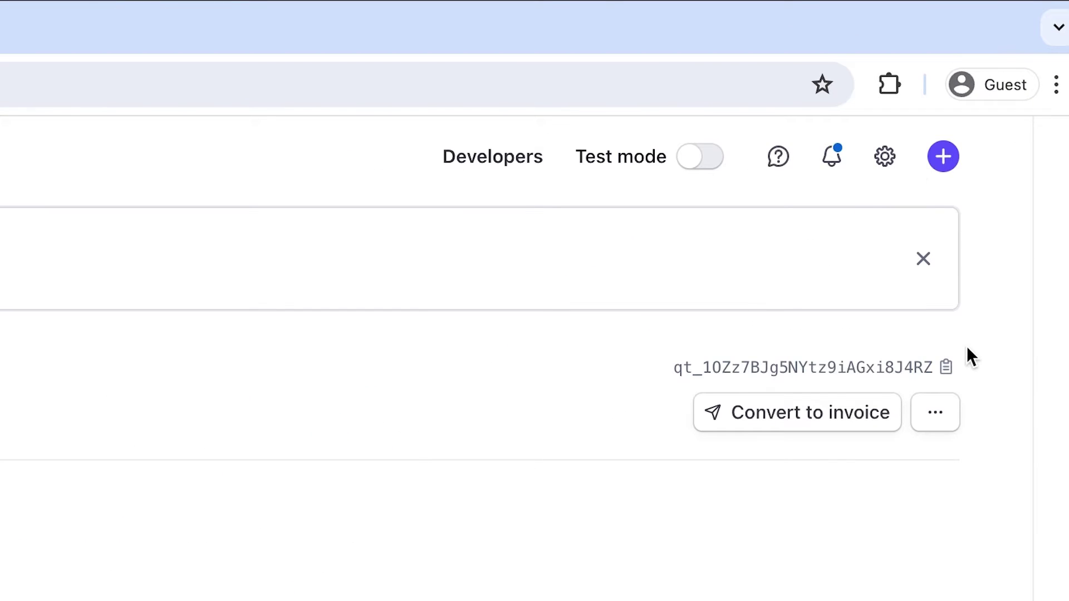
click(932, 262)
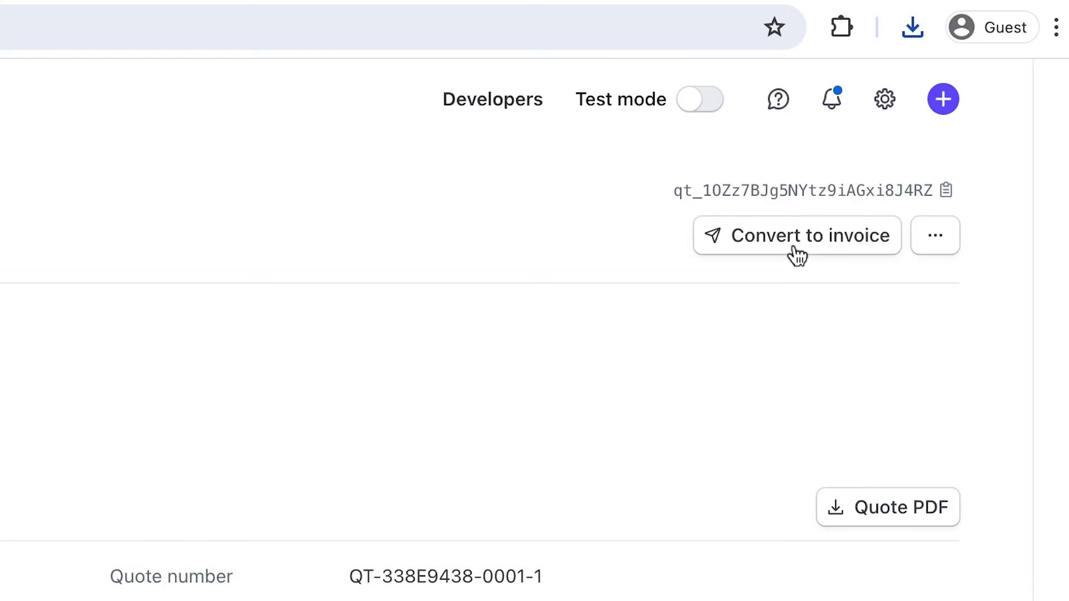
click(797, 255)
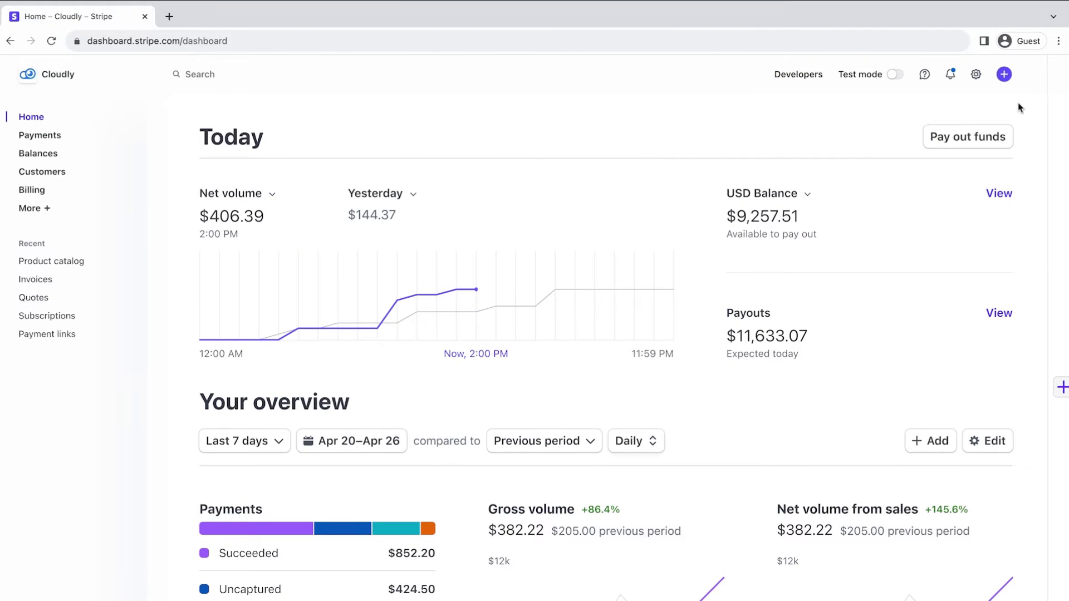
click(976, 75)
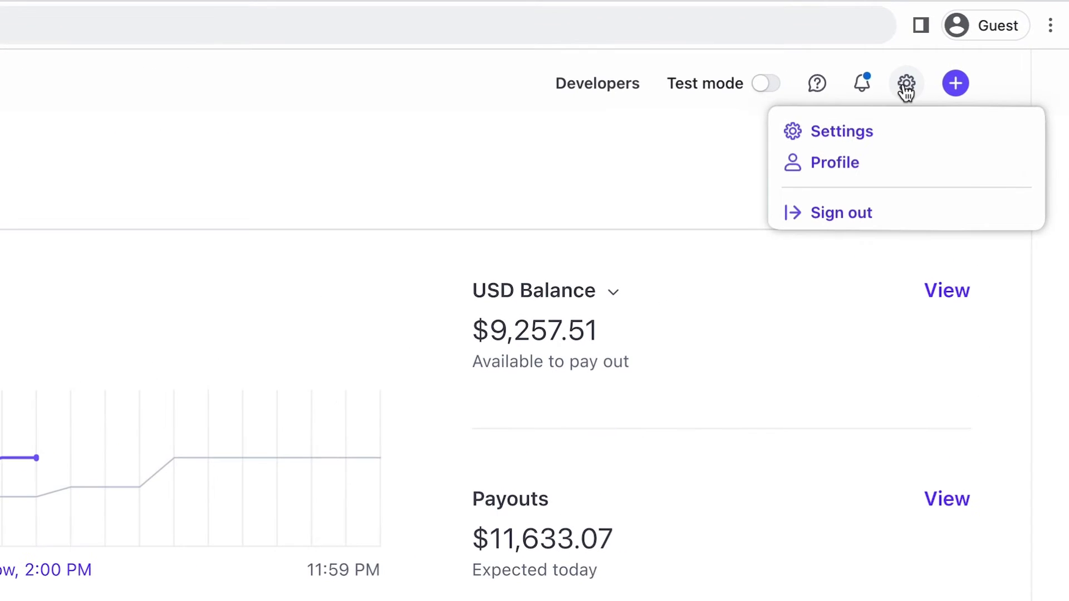
click(924, 132)
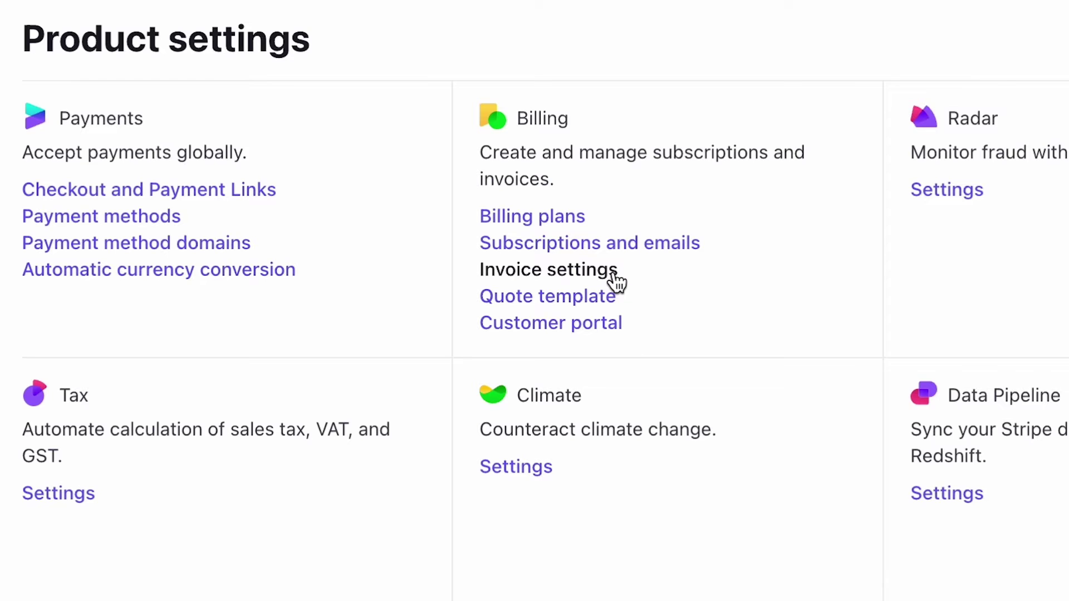
click(614, 277)
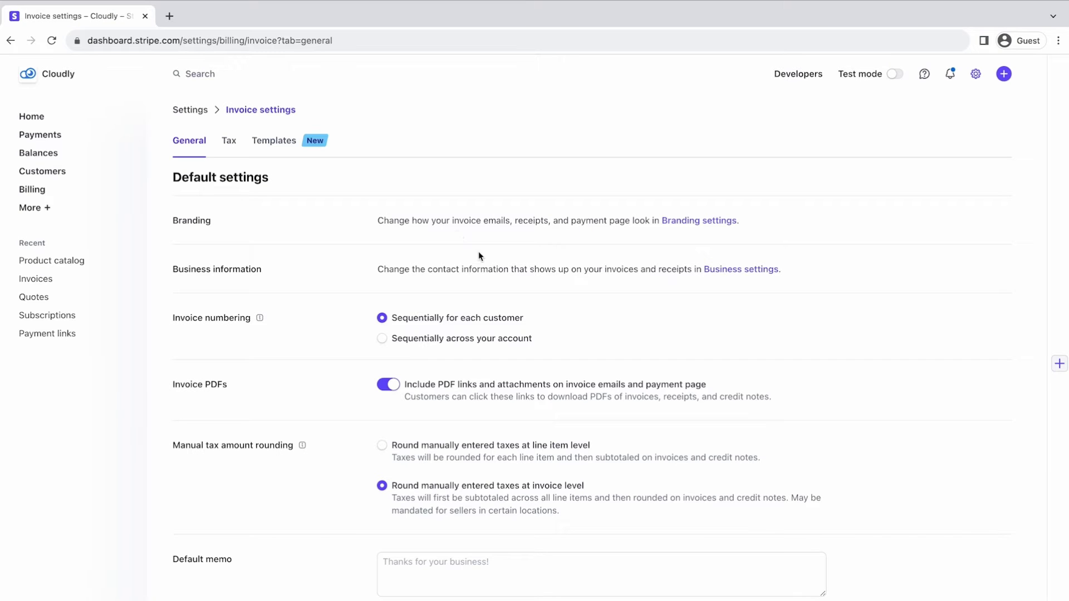
scroll(593, 321, down, 1)
scroll(593, 323, down, 1)
scroll(613, 390, down, 1)
scroll(623, 423, down, 2)
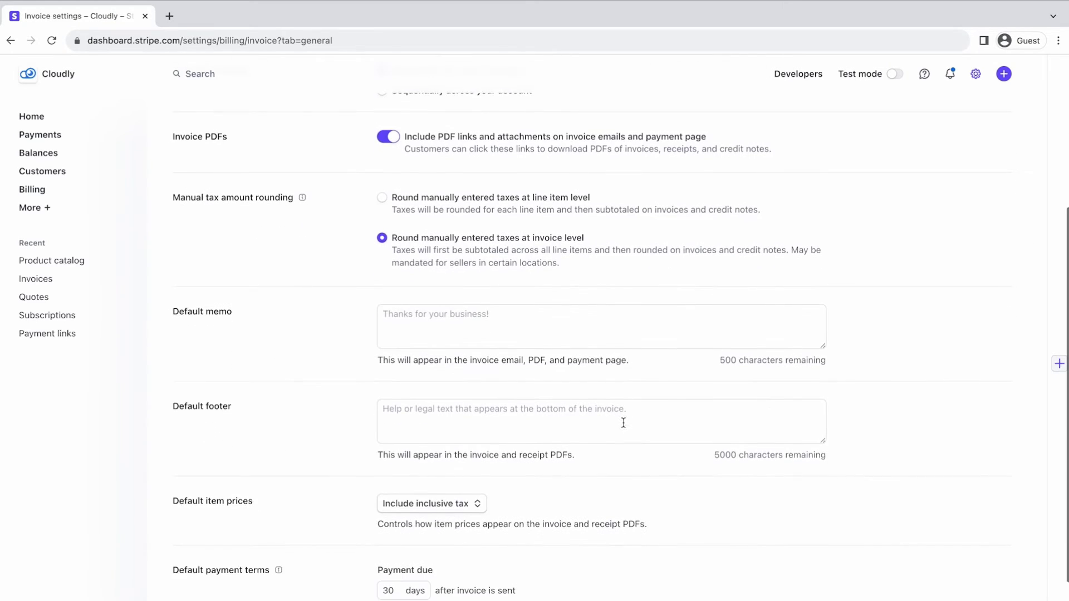
scroll(622, 423, down, 1)
scroll(640, 543, down, 1)
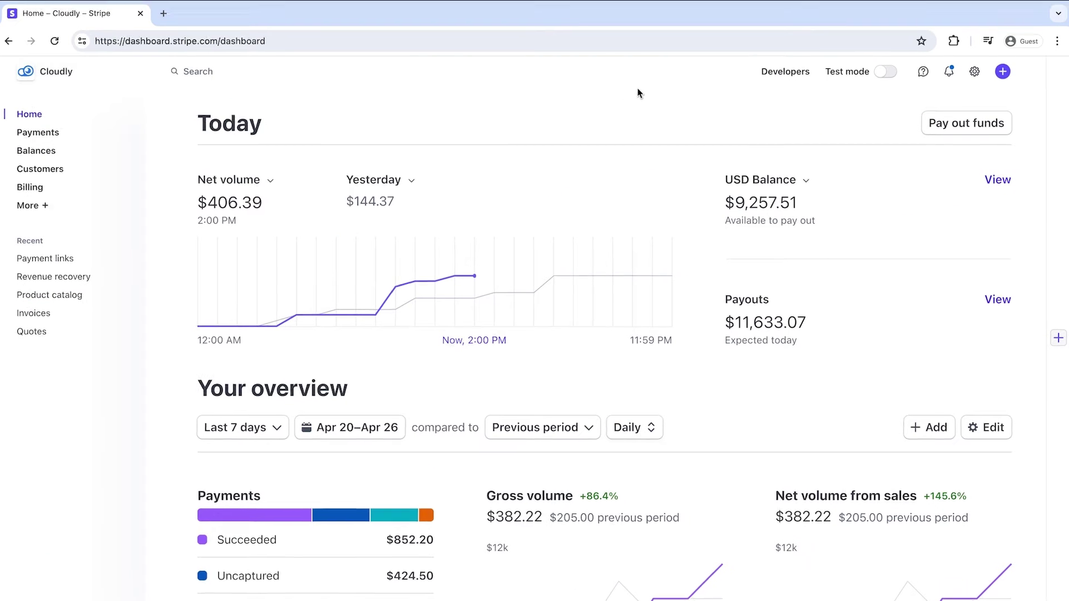
Step: Start a new invoice for Jenny Rosen with the $15,000 Implementation Work item
click(1005, 75)
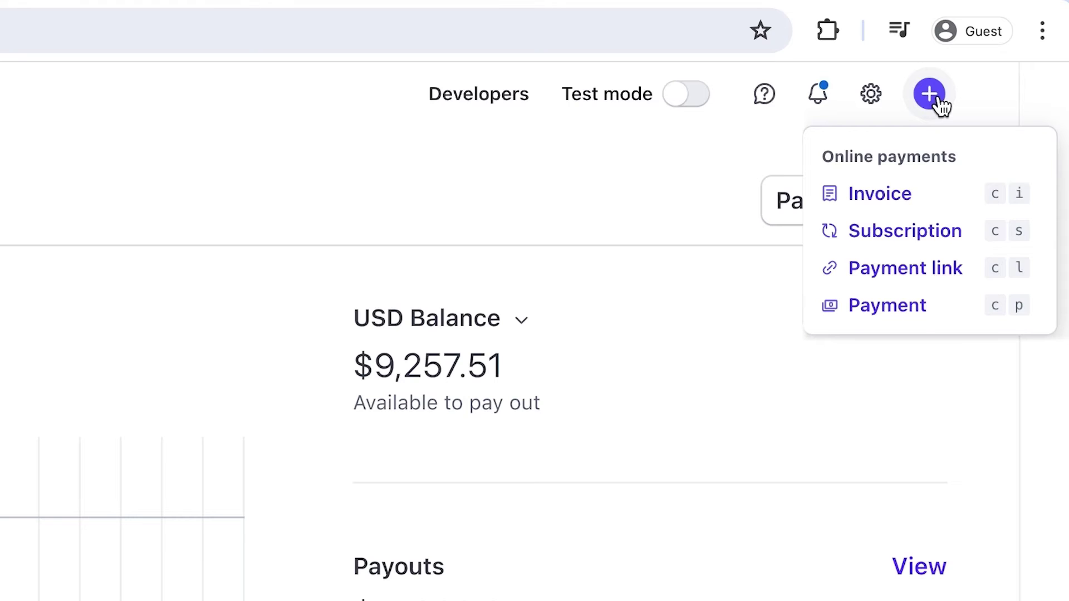
click(942, 204)
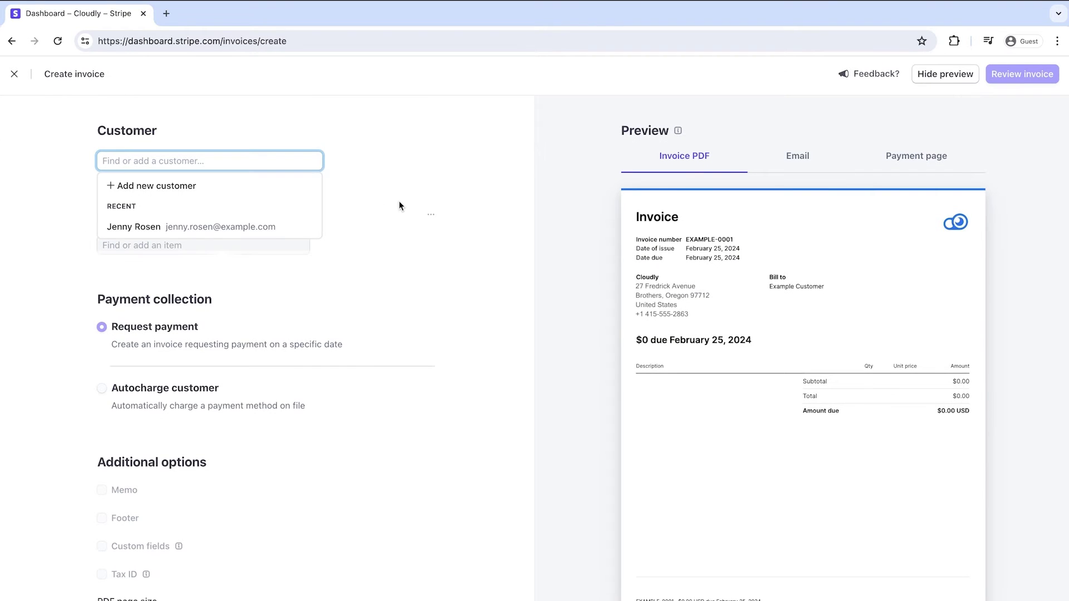
click(270, 227)
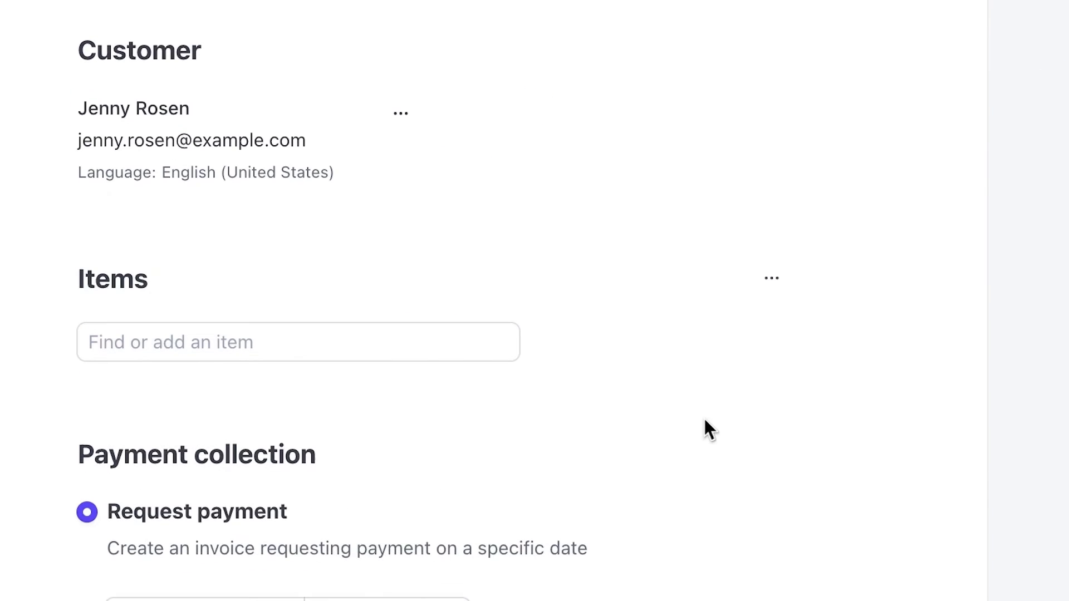
click(301, 342)
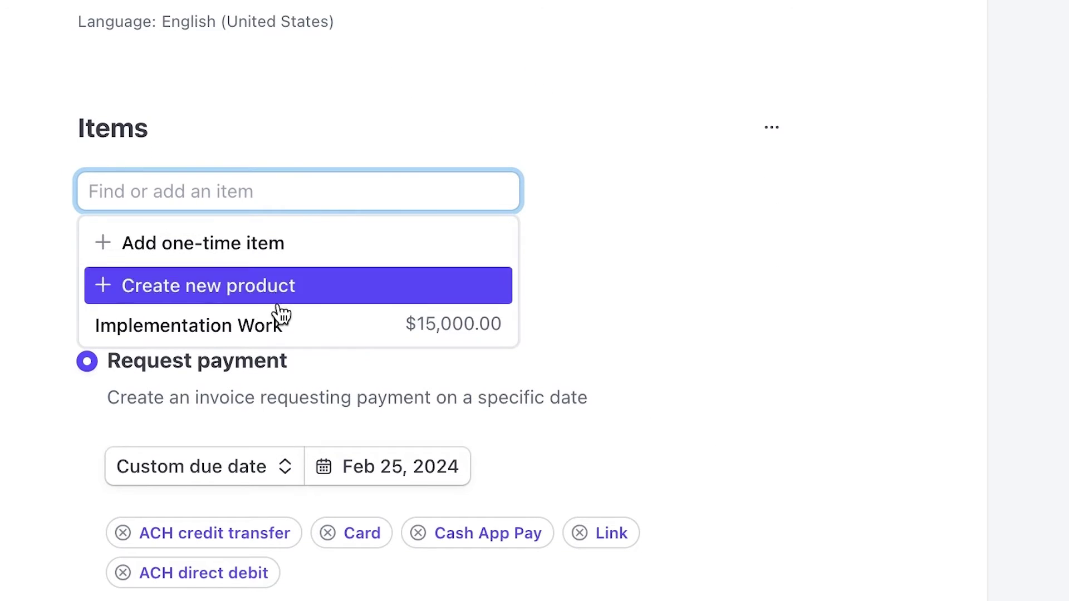
click(282, 340)
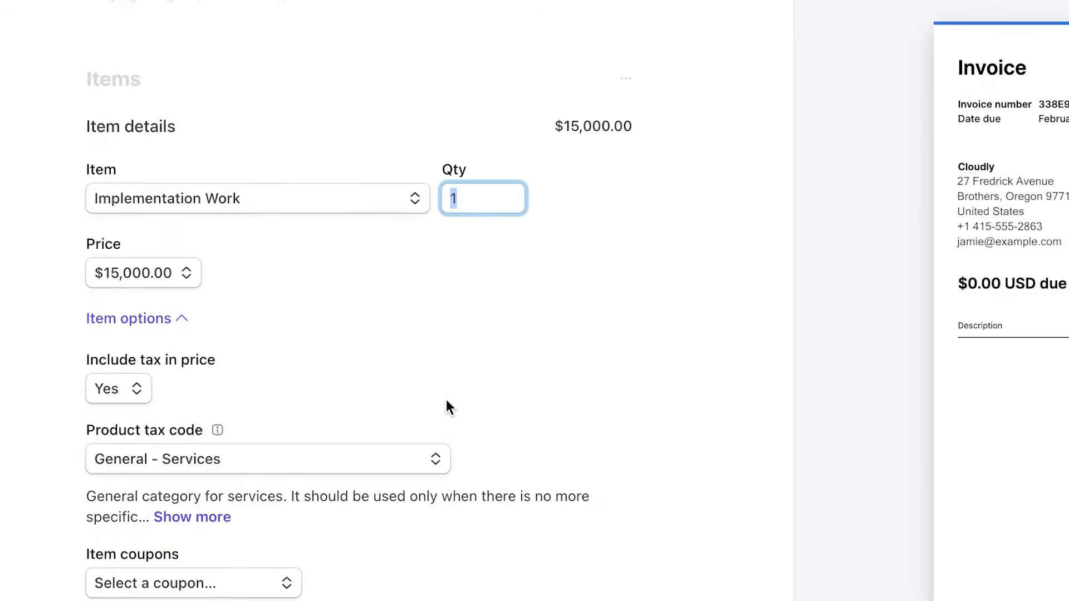
click(429, 563)
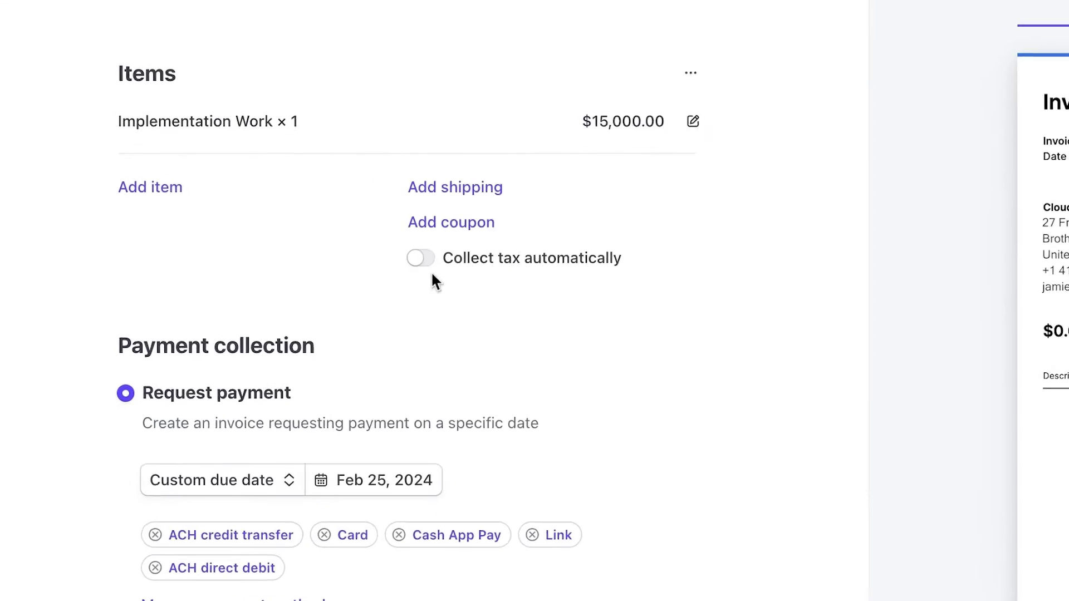
Step: Turn on automatic tax collection and include a link to the online payment page
click(276, 265)
click(511, 269)
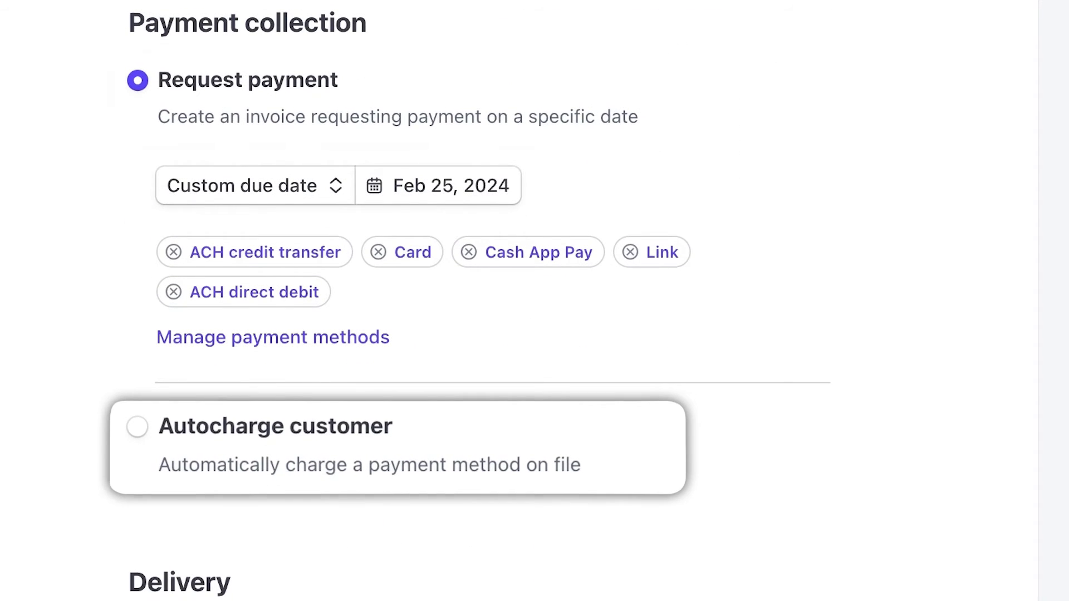
click(139, 339)
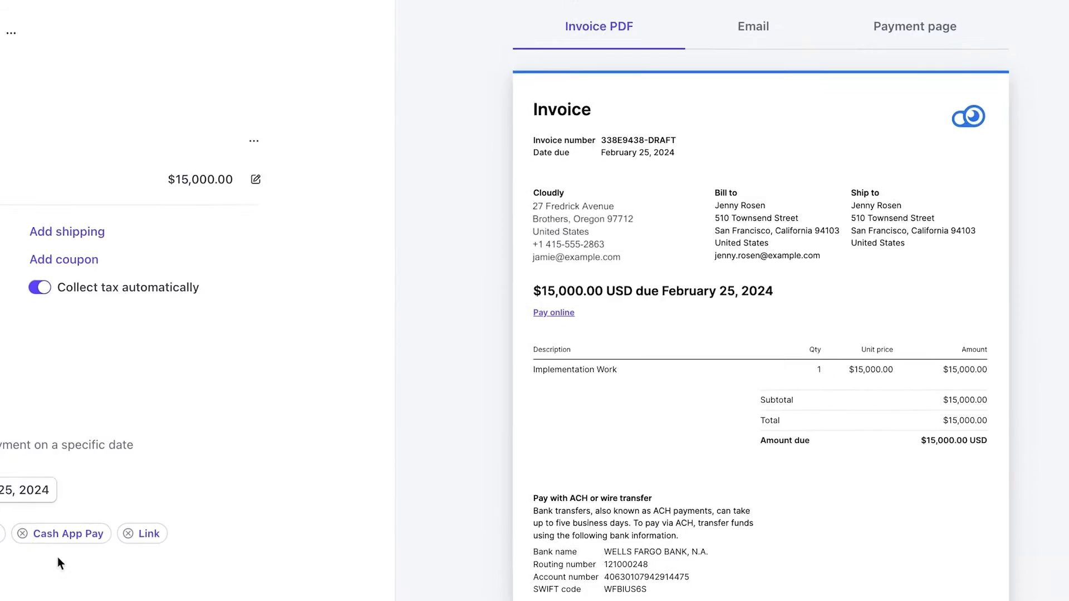
Step: Preview the invoice email and payment page, then review and send it to Jenny Rosen
click(731, 87)
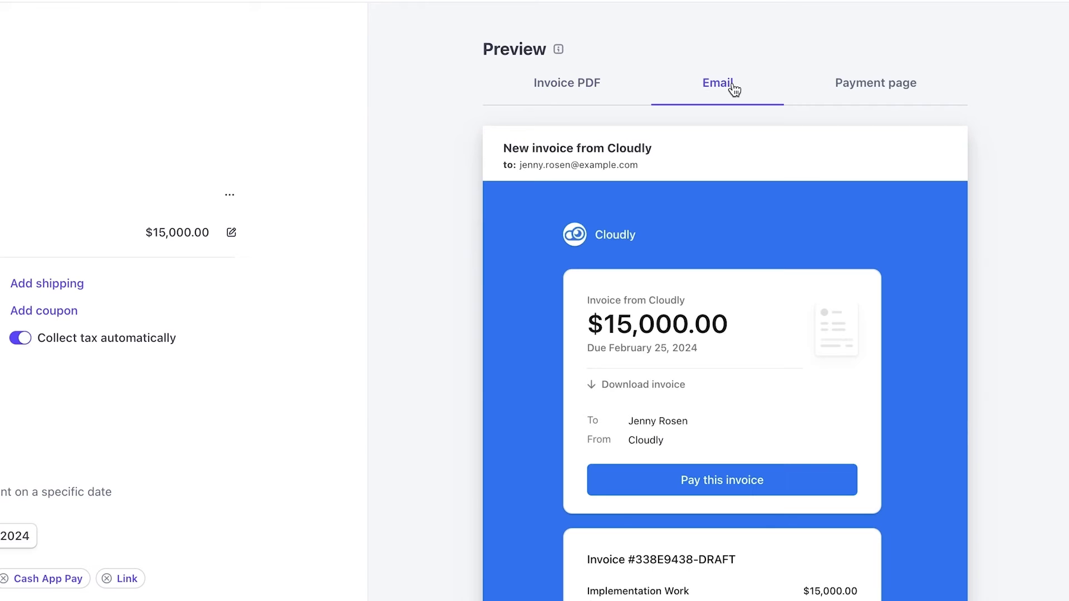
click(926, 92)
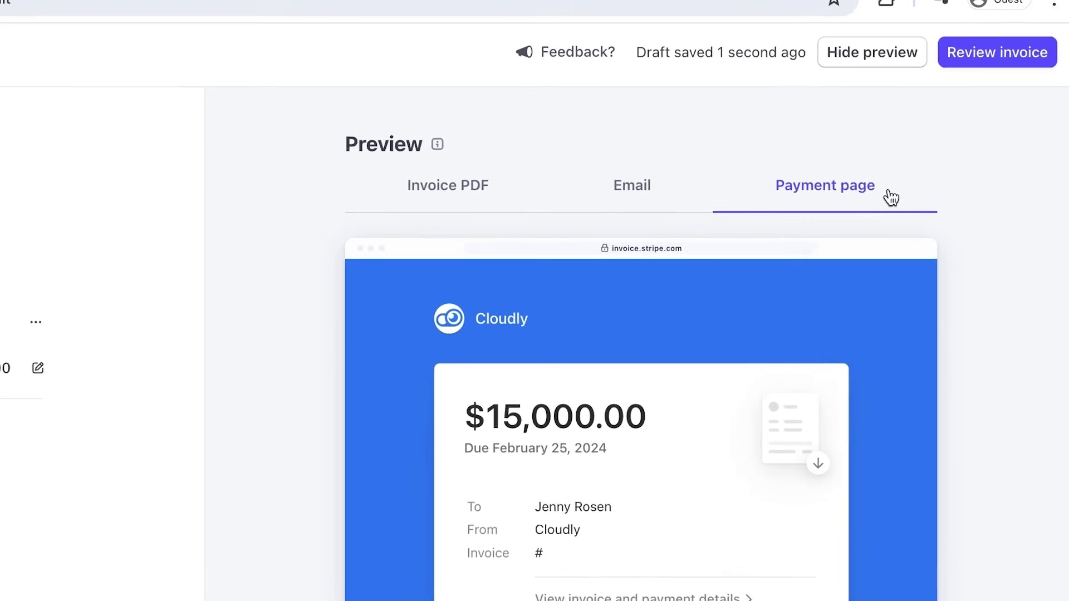
click(997, 96)
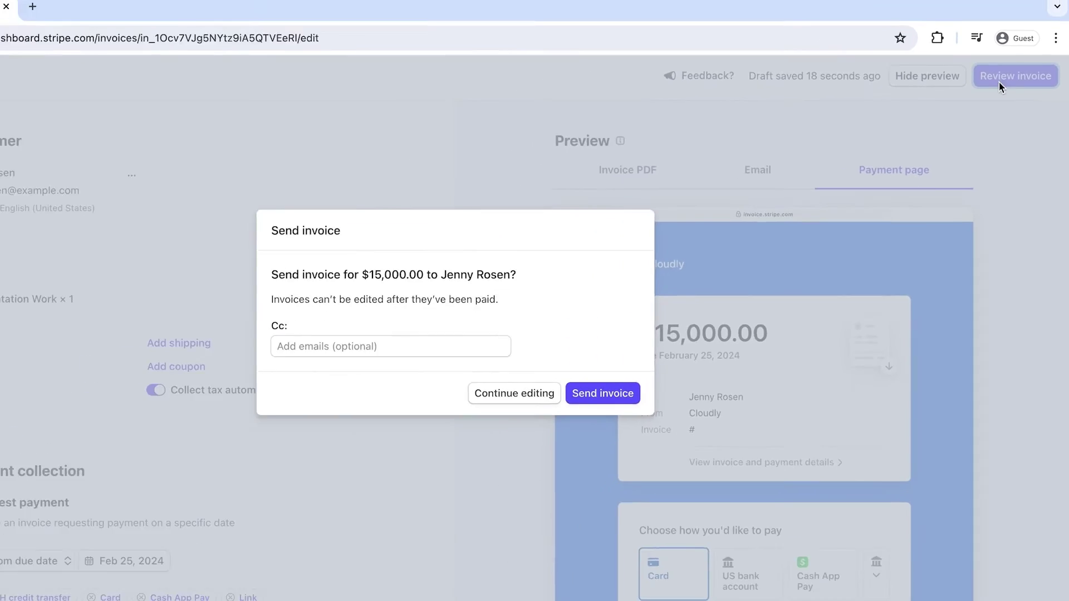
click(680, 350)
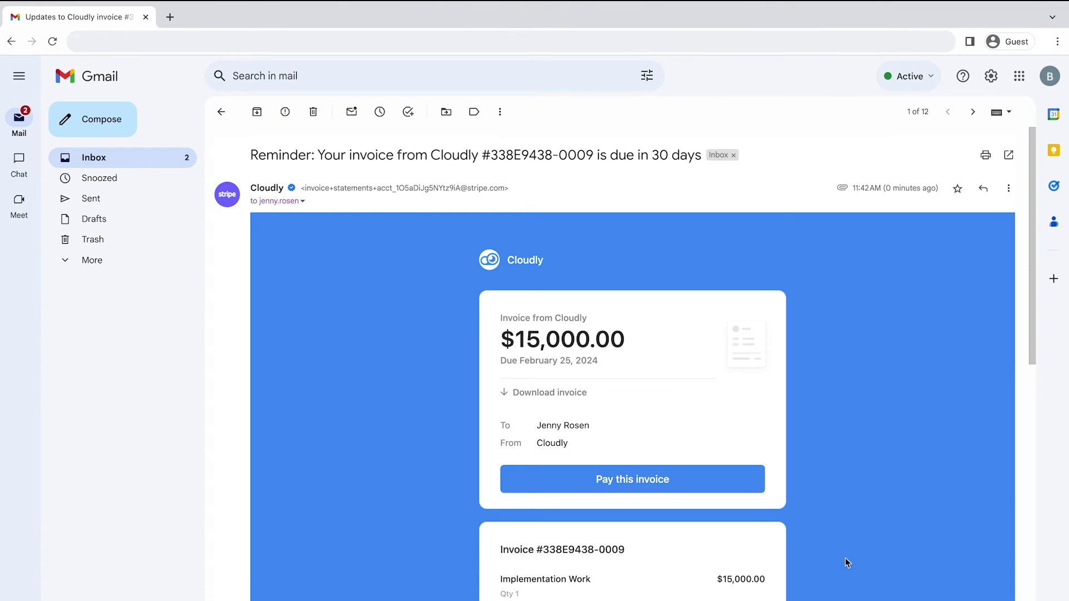
Step: Follow the email's Pay this invoice link to the hosted payment page
click(725, 477)
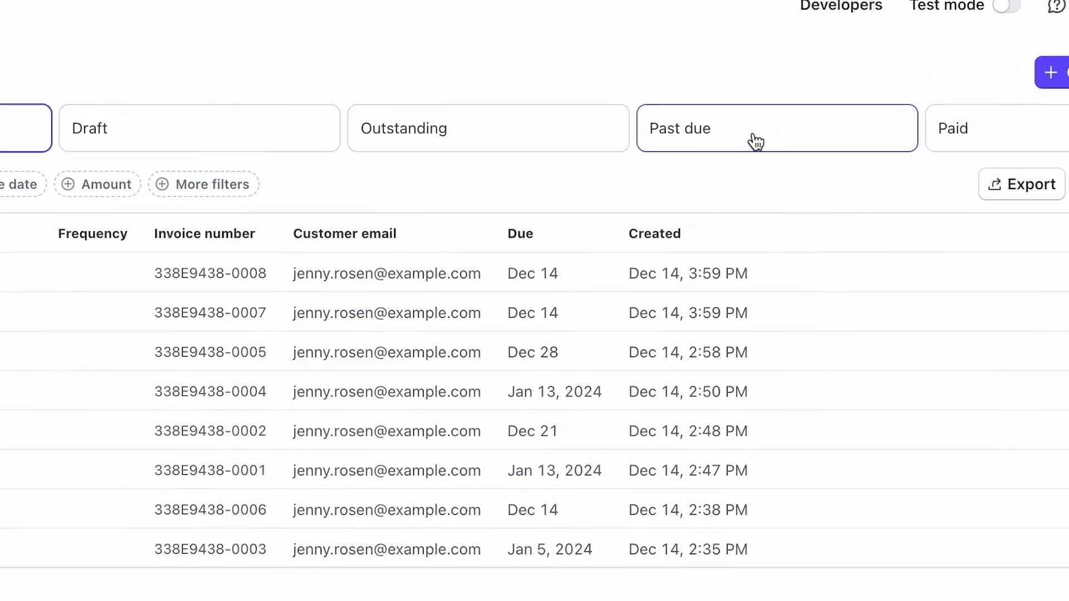
Step: Filter invoices to Past due and open invoice 338E9438-0008
click(758, 132)
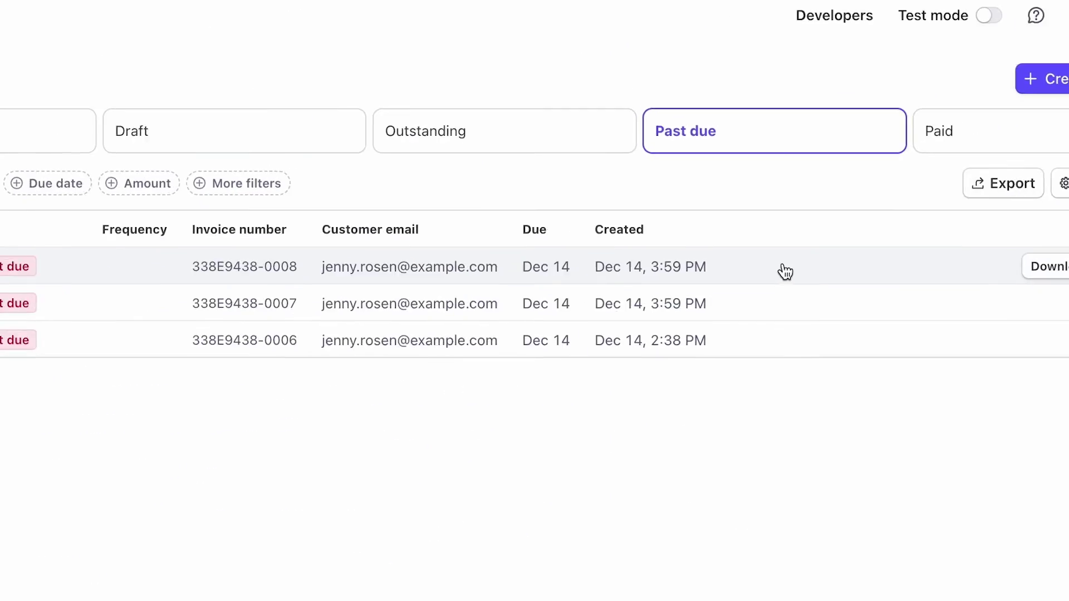
click(779, 294)
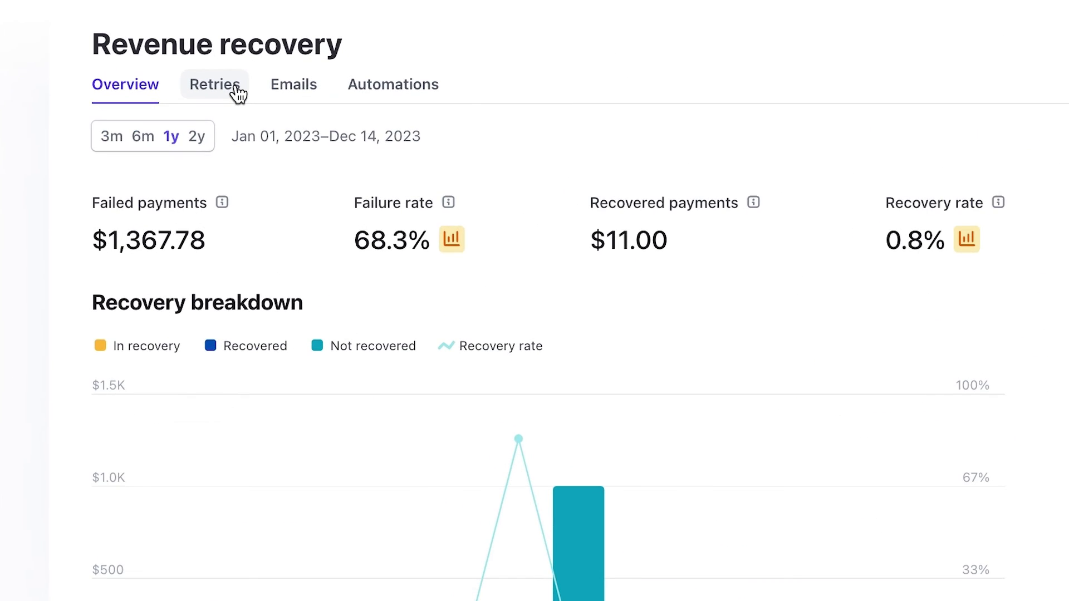
Step: Review the card payment retry settings and the recovery email settings
click(284, 132)
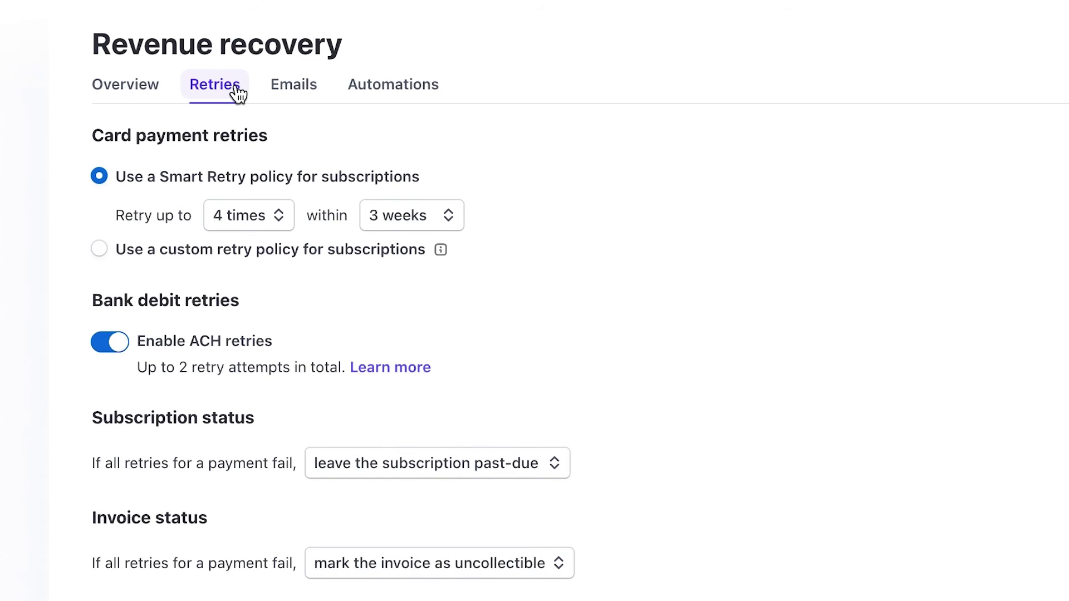
click(316, 92)
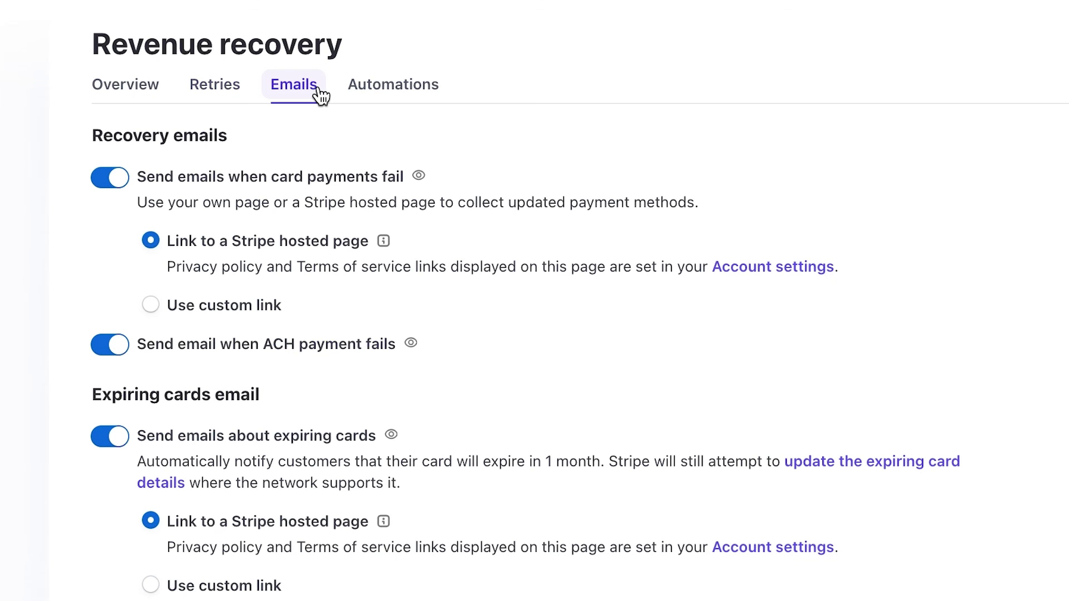